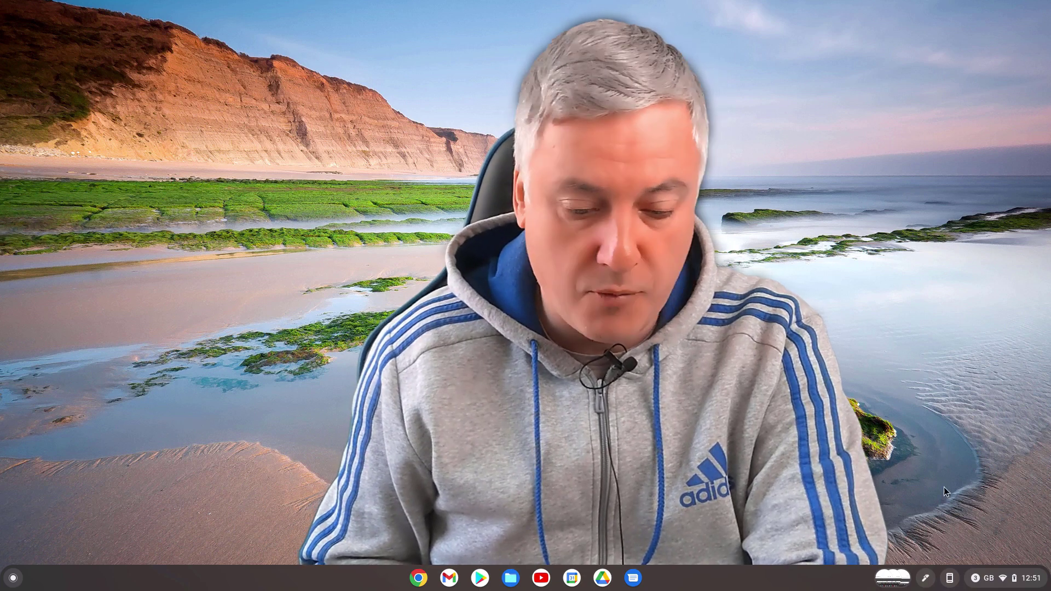
- Open Settings from quick settings, show its section list, then close it
{"action": "left_click", "coordinate": [1012, 580]}
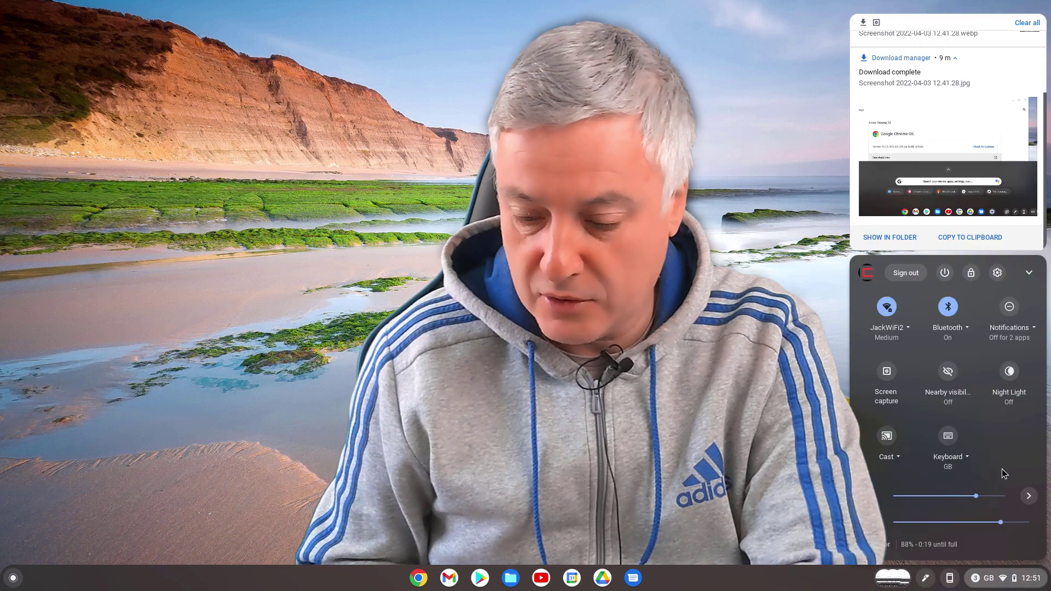
{"action": "left_click", "coordinate": [997, 272]}
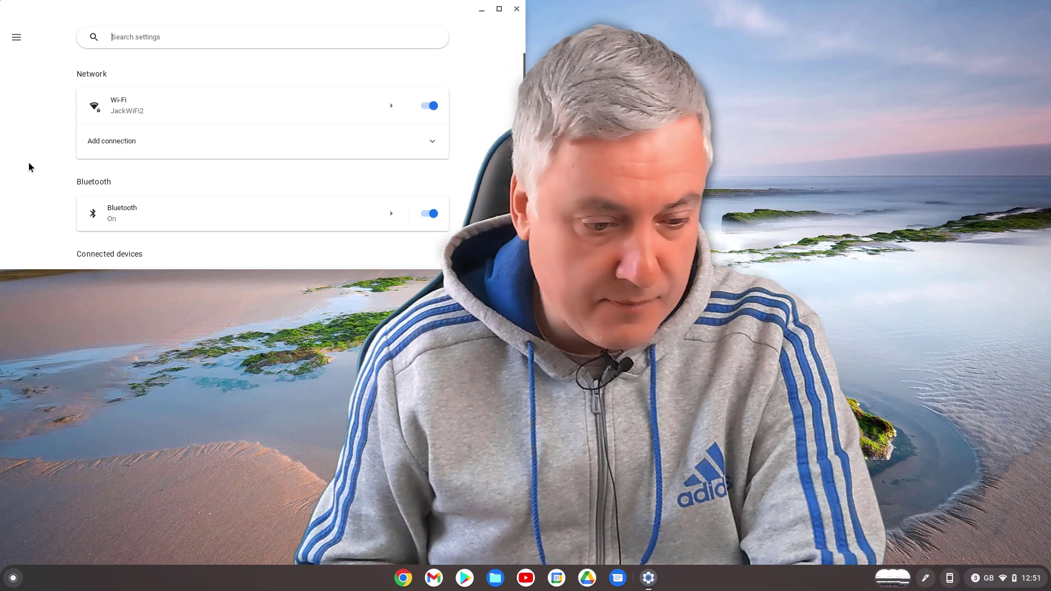
{"action": "left_click", "coordinate": [17, 37]}
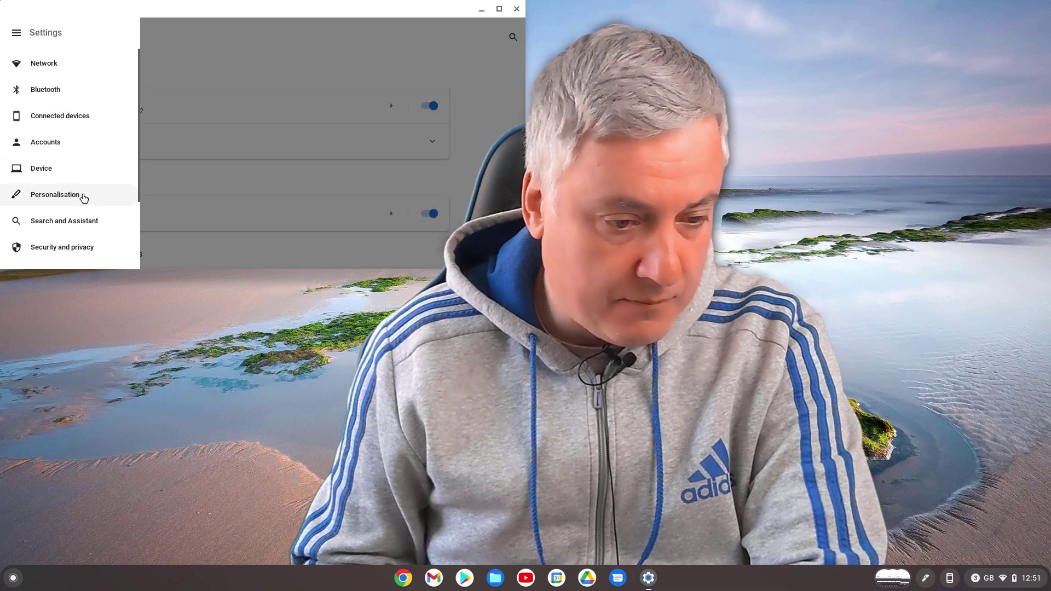
{"action": "left_click", "coordinate": [518, 10]}
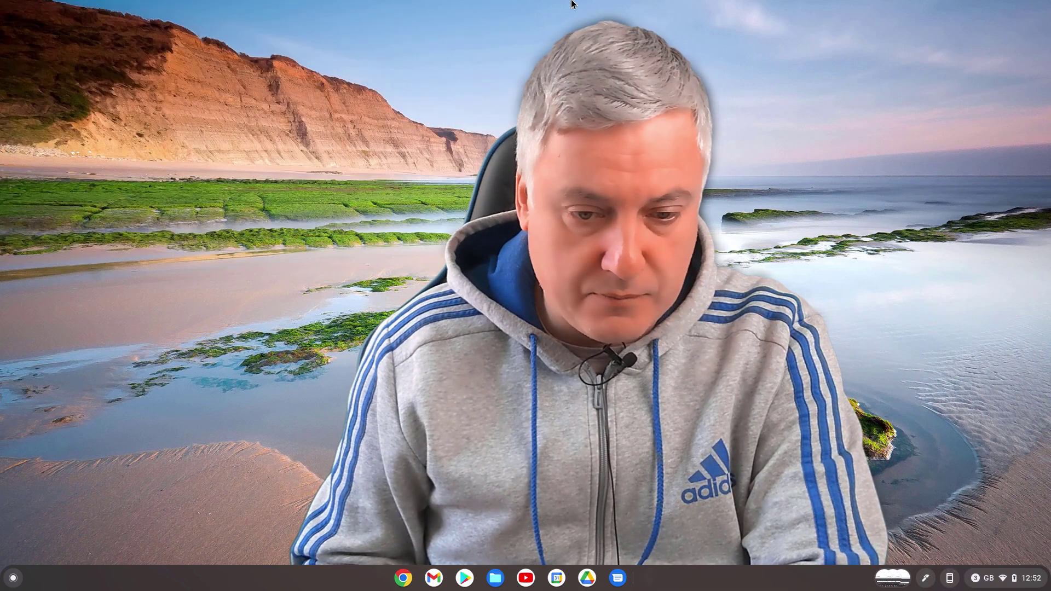
- Reopen Settings maximised and view About Chrome OS version 100.0.4896.64 under Advanced, then close
{"action": "left_click", "coordinate": [1018, 577]}
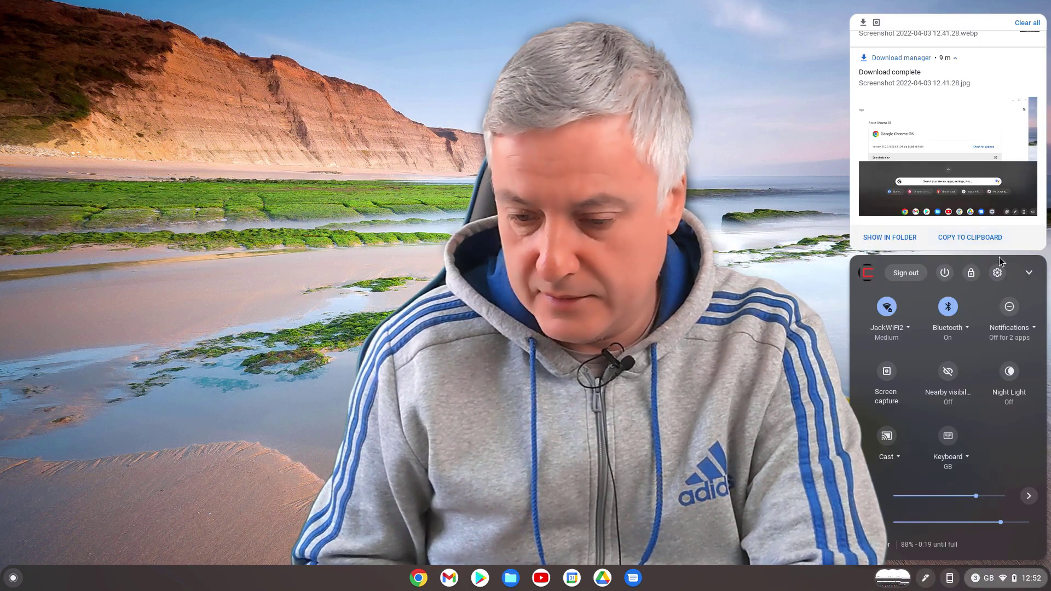
{"action": "left_click", "coordinate": [997, 273]}
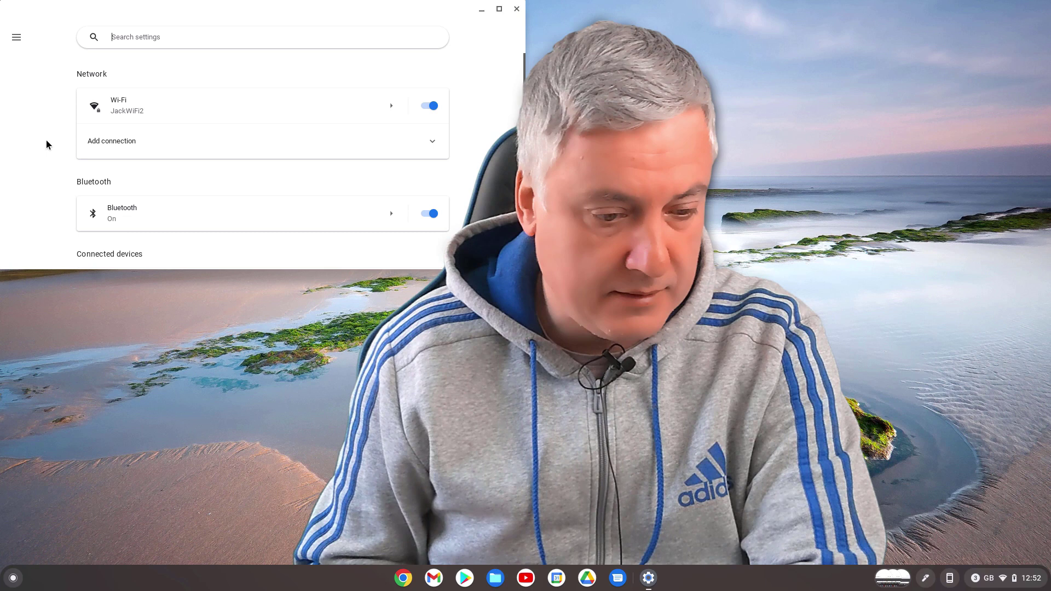
{"action": "scroll", "coordinate": [47, 141], "scroll_direction": "down", "scroll_amount": 20}
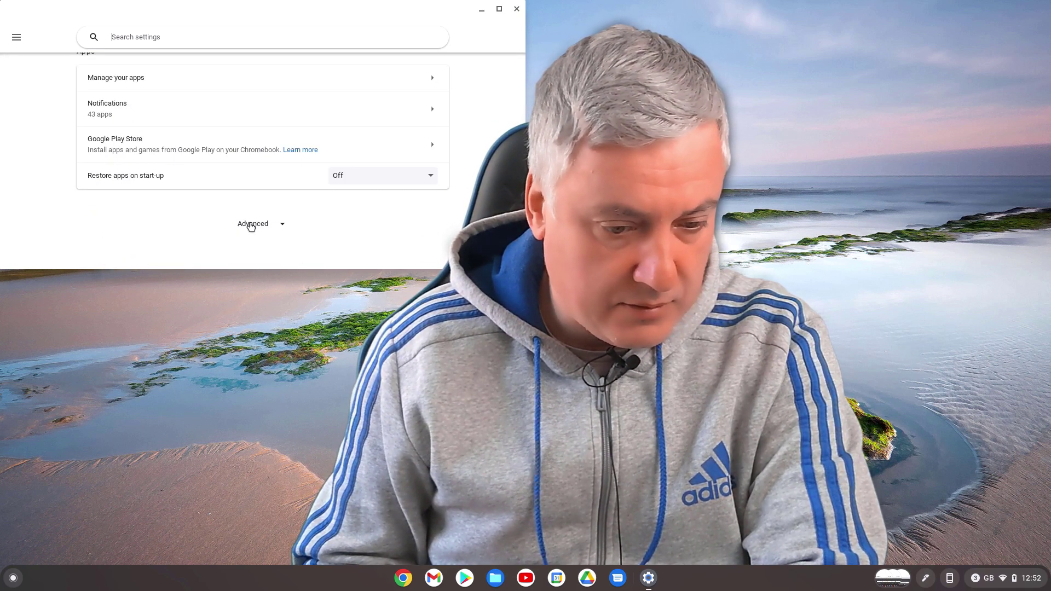
{"action": "left_click", "coordinate": [253, 224]}
{"action": "left_click", "coordinate": [499, 10]}
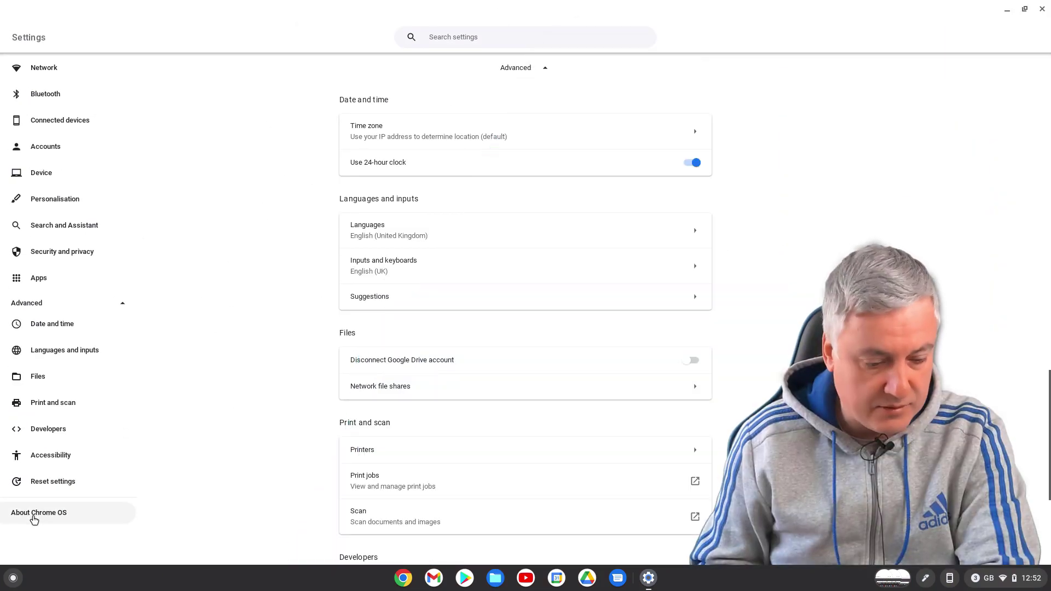
{"action": "left_click", "coordinate": [34, 515]}
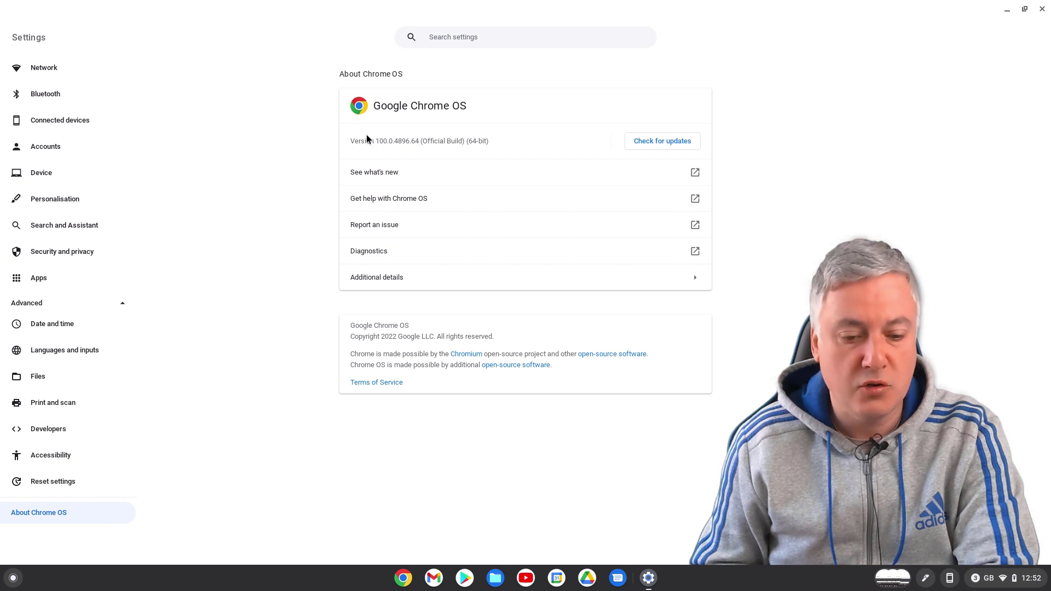
{"action": "left_click", "coordinate": [1042, 8]}
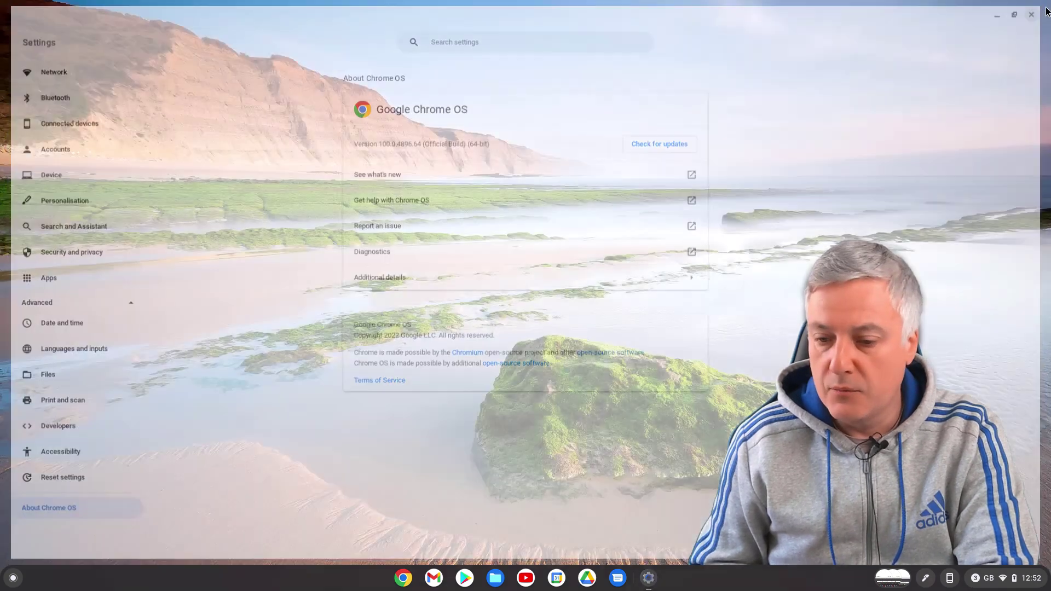
{"action": "left_click", "coordinate": [13, 578]}
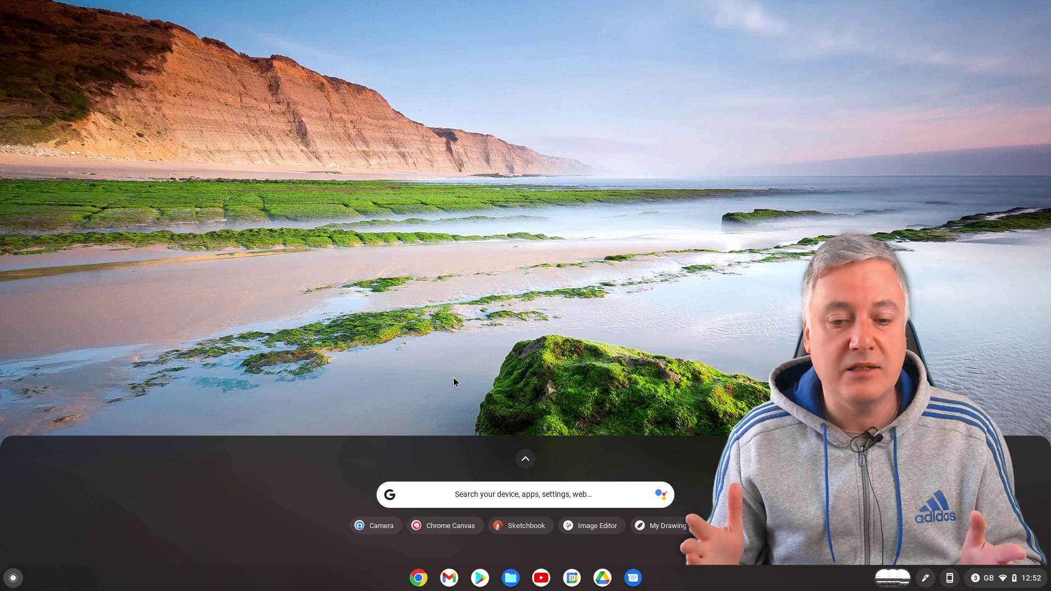
{"action": "left_click", "coordinate": [453, 378]}
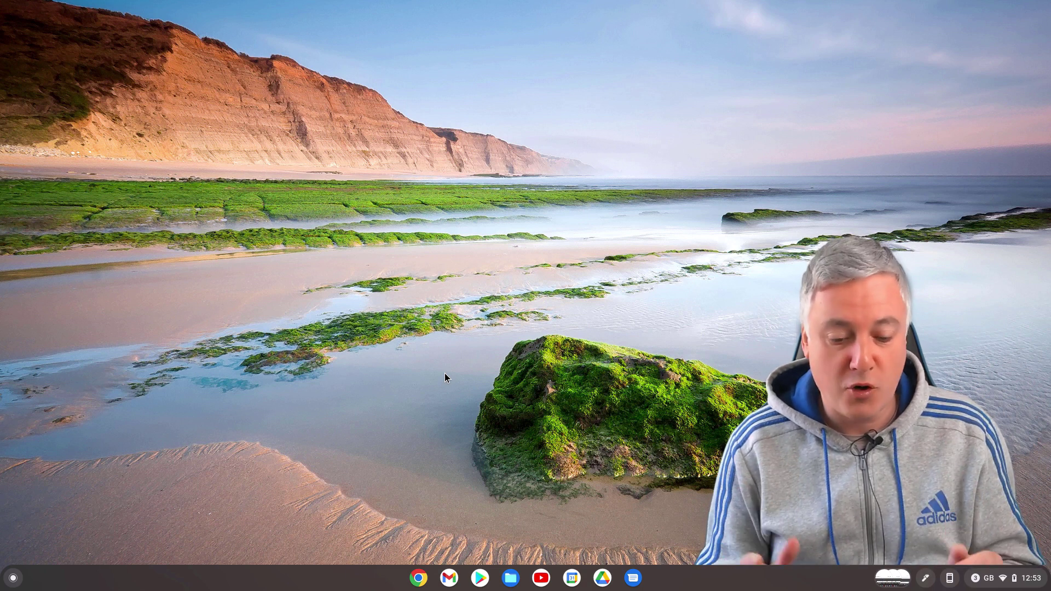
- Launch the Camera app from the launcher's full app grid
{"action": "left_click", "coordinate": [13, 579]}
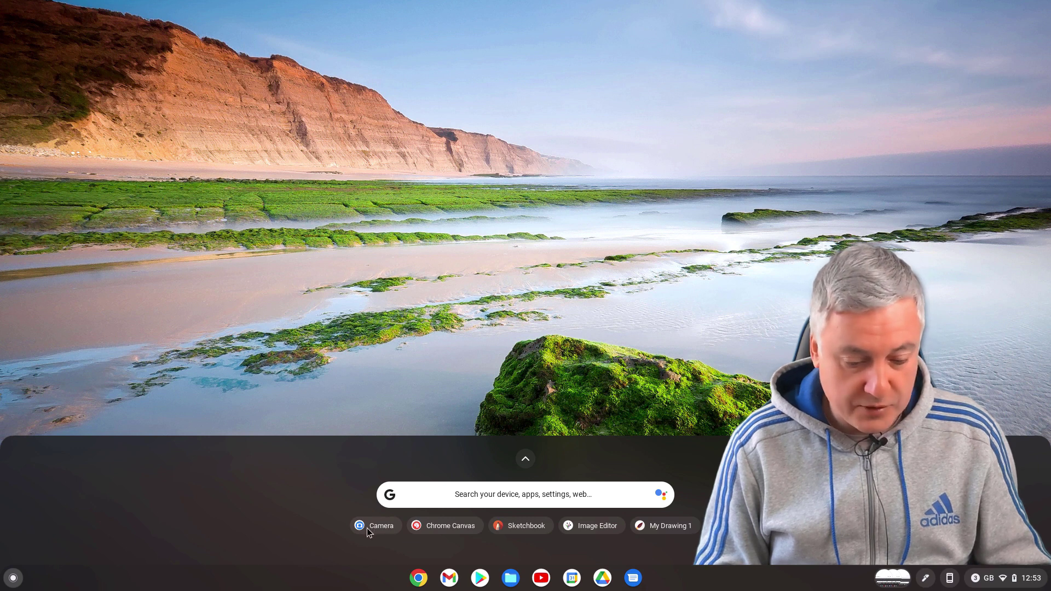
{"action": "left_click", "coordinate": [524, 459]}
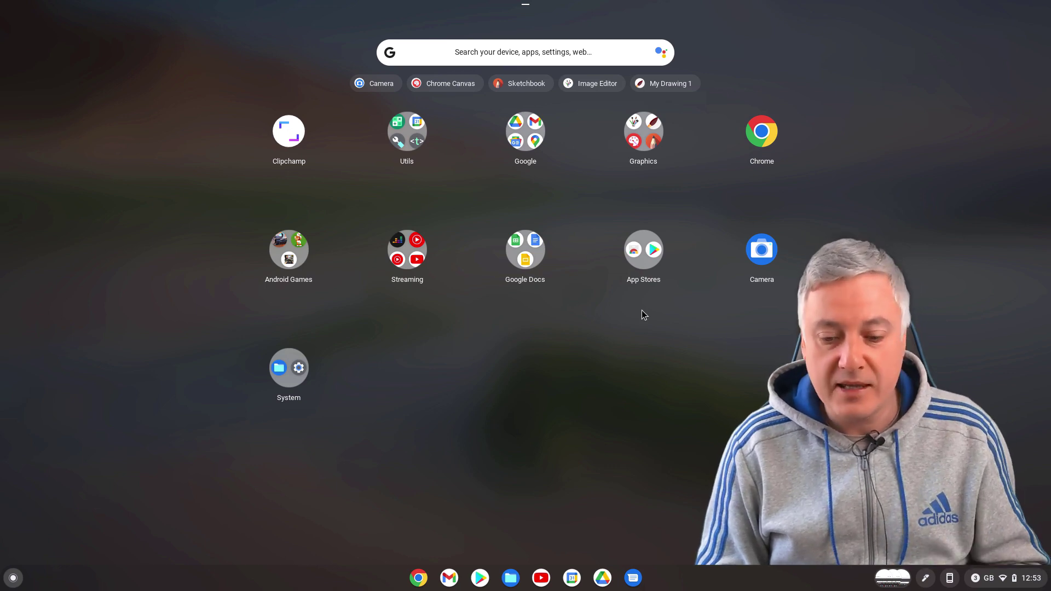
{"action": "left_click", "coordinate": [757, 260]}
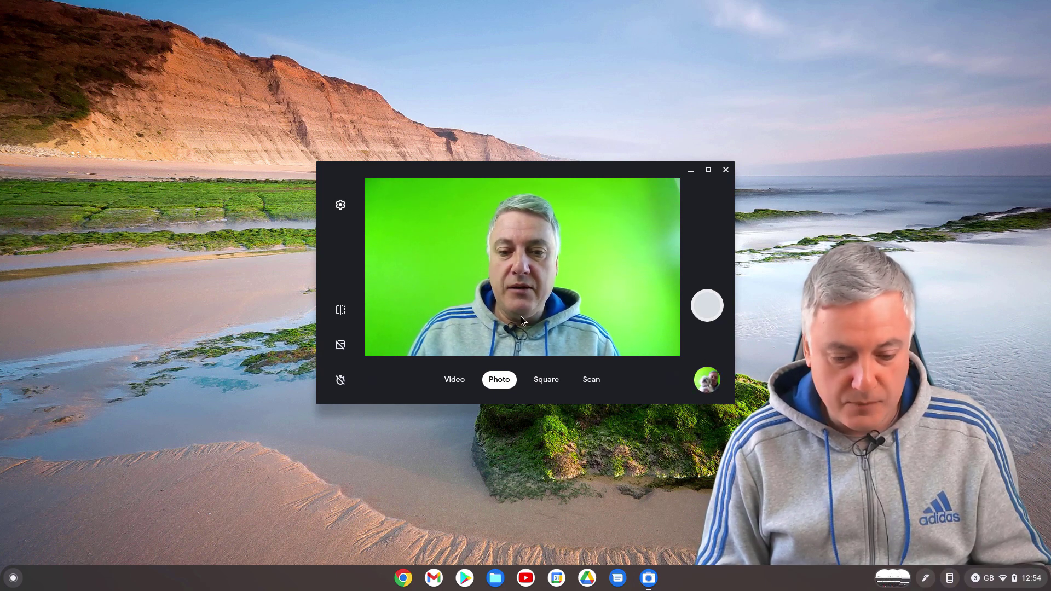
- Switch Camera to Video mode in GIF format and record a 5-second clip
{"action": "left_click", "coordinate": [454, 379]}
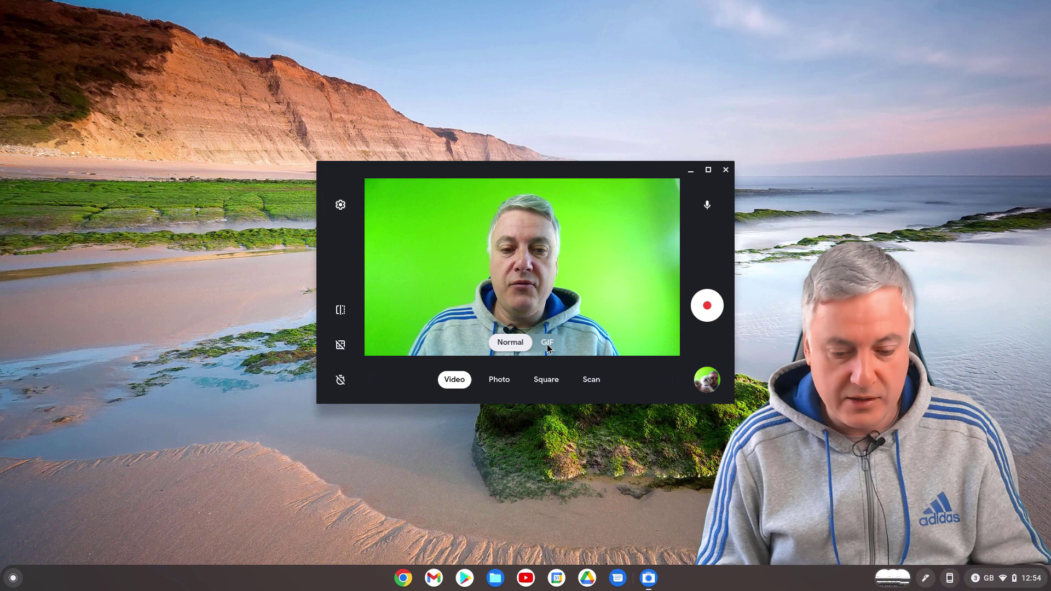
{"action": "left_click", "coordinate": [548, 342]}
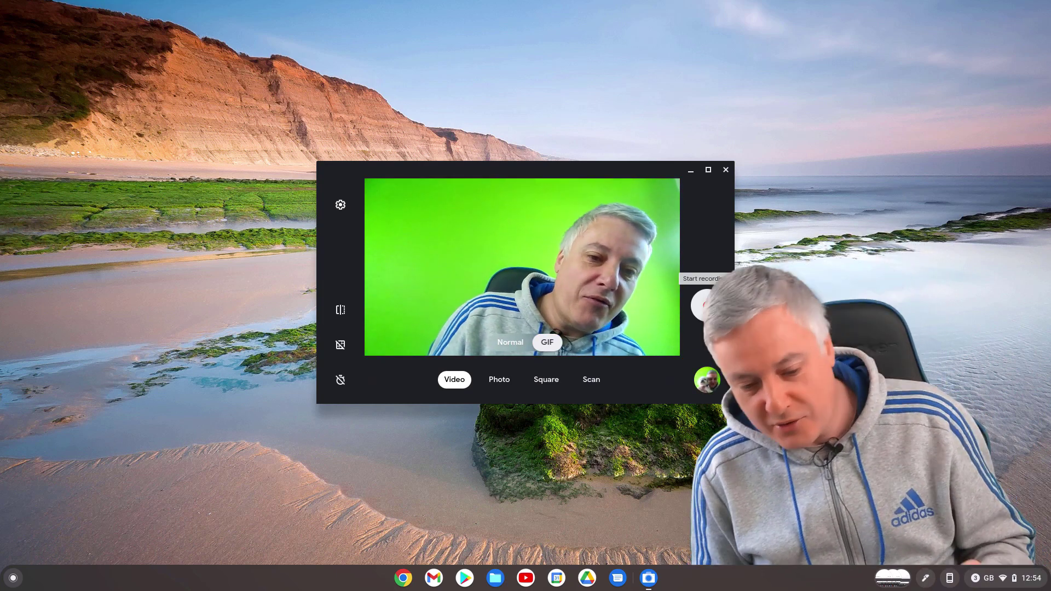
{"action": "left_click", "coordinate": [708, 306]}
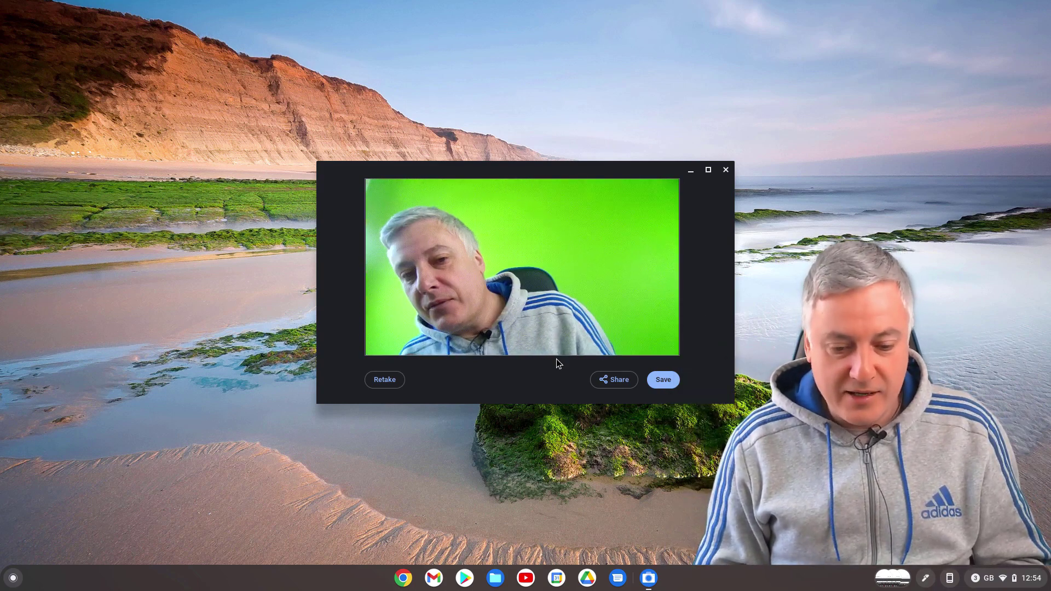
- Look through the share sheet's more apps without sharing, then save VID_20220403_125428.gif
{"action": "left_click", "coordinate": [606, 380]}
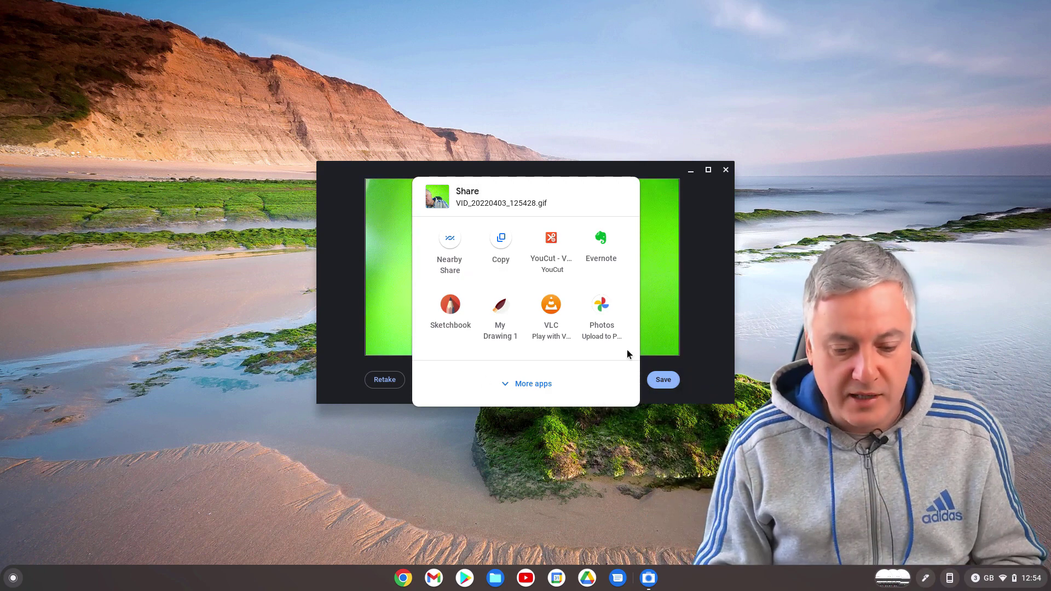
{"action": "left_click", "coordinate": [521, 385]}
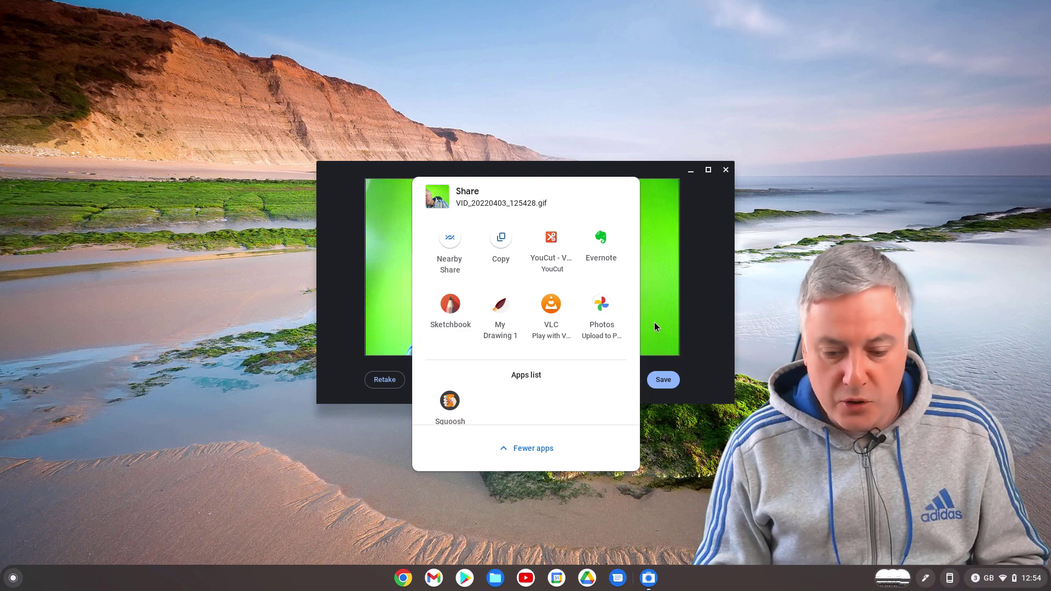
{"action": "left_click", "coordinate": [721, 281]}
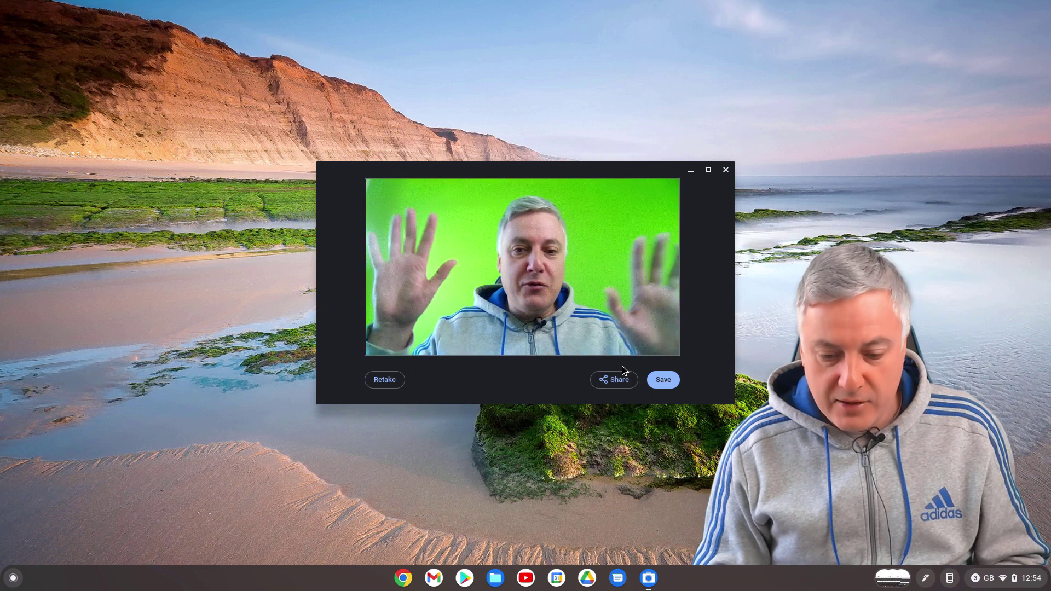
{"action": "left_click", "coordinate": [654, 382]}
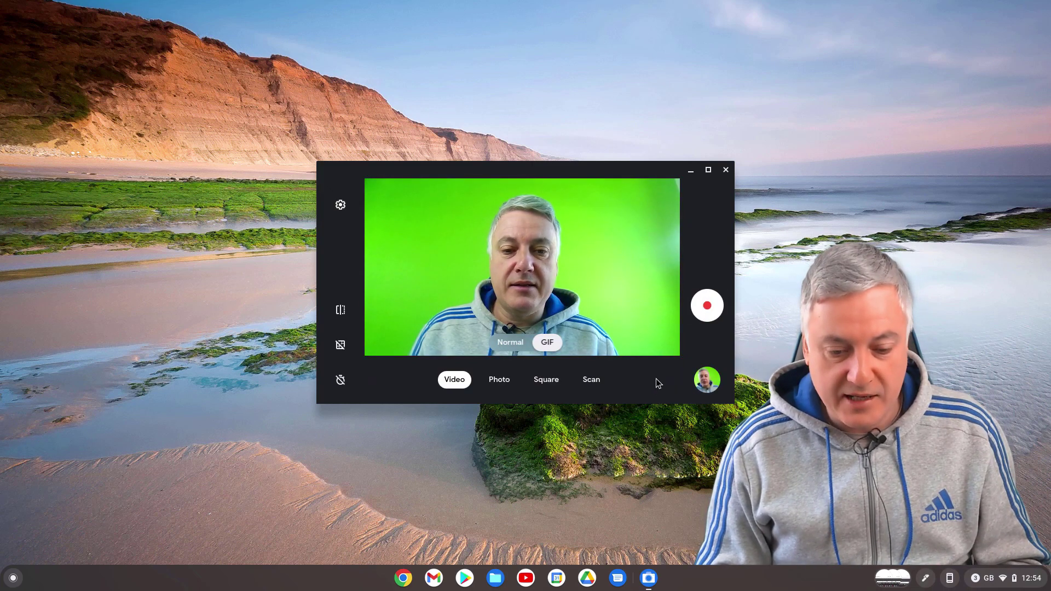
- Close Camera and preview the new VID_20220403_125428.gif from the Files Camera folder
{"action": "left_click", "coordinate": [727, 170]}
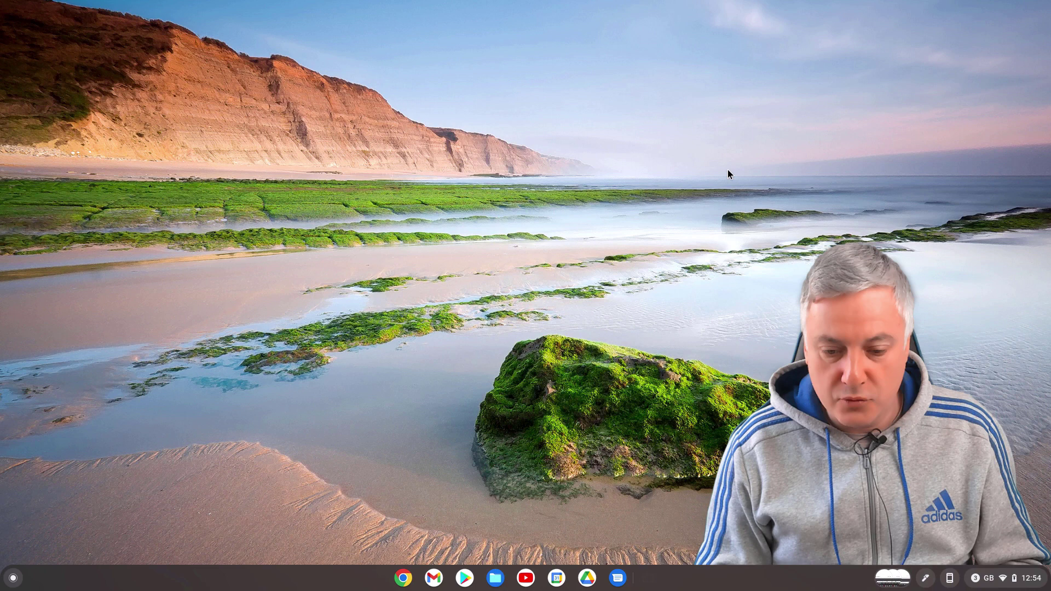
{"action": "left_click", "coordinate": [510, 579]}
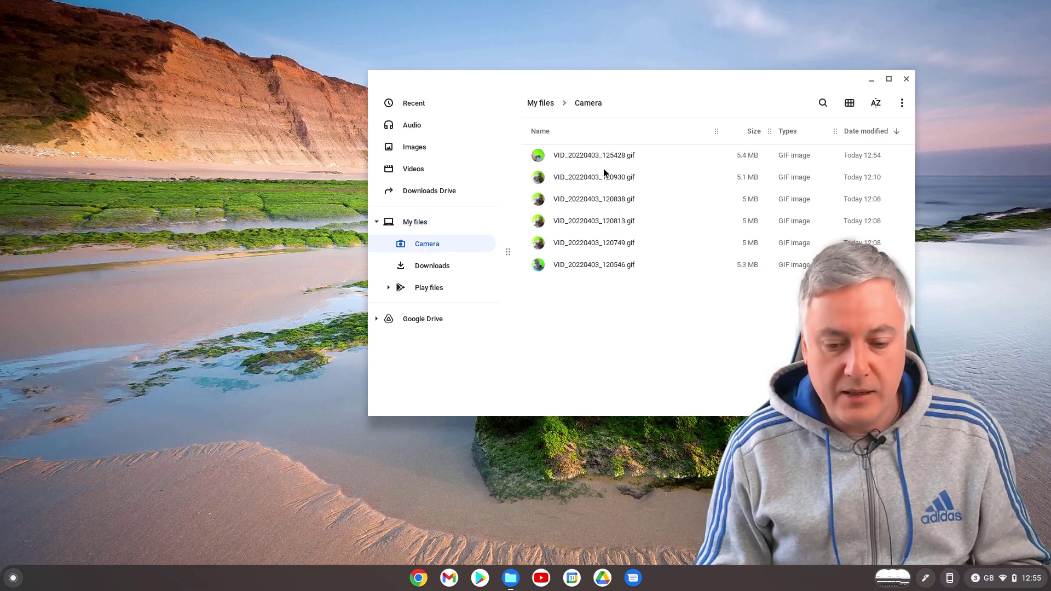
{"action": "double_click", "coordinate": [599, 154]}
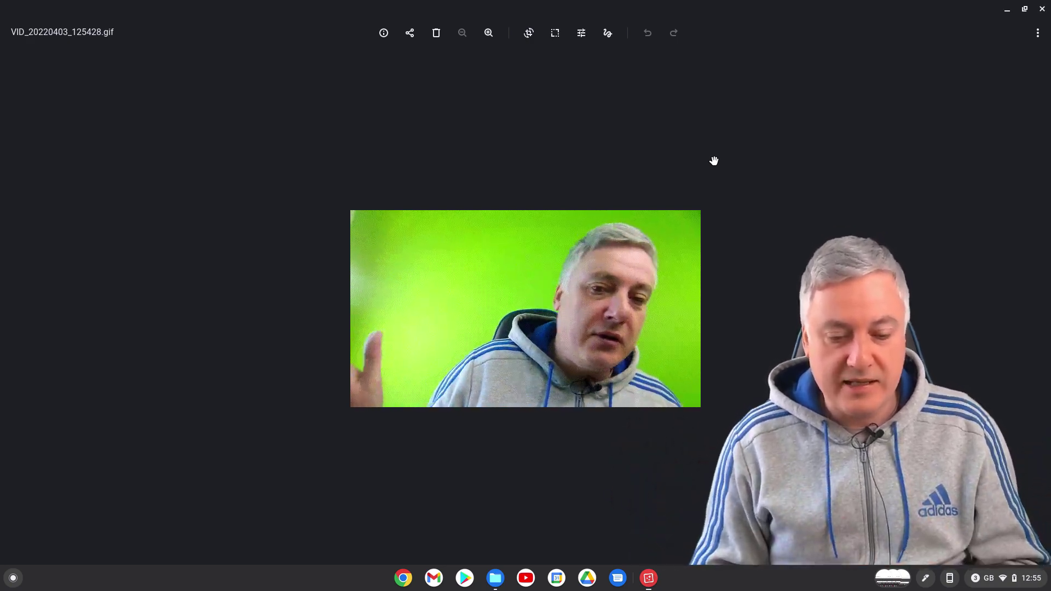
{"action": "left_click", "coordinate": [1042, 9]}
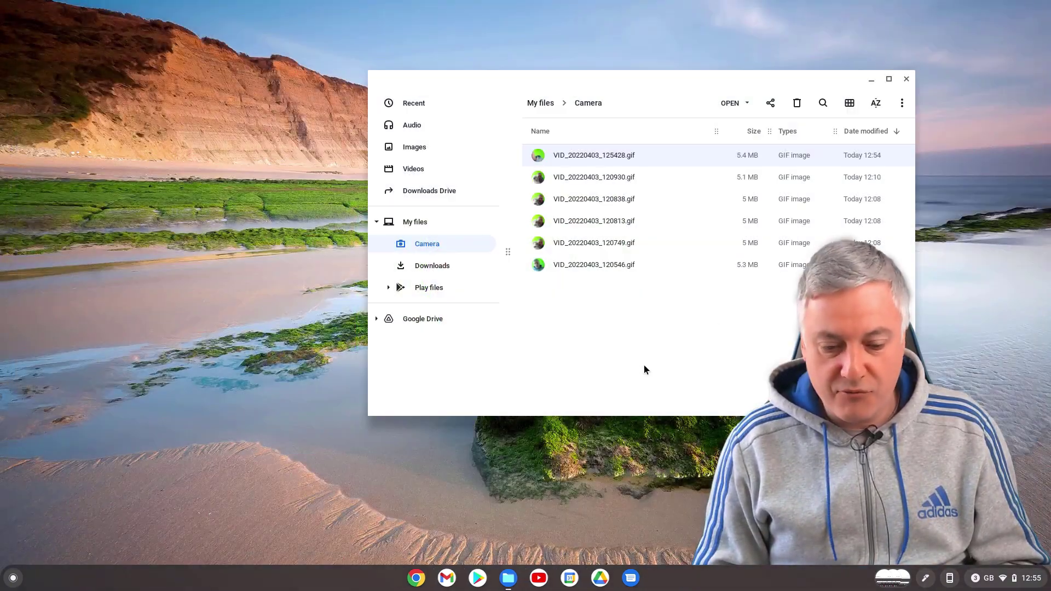
- Preview the dog GIF VID_20220403_120813.gif, then close Files
{"action": "double_click", "coordinate": [569, 221]}
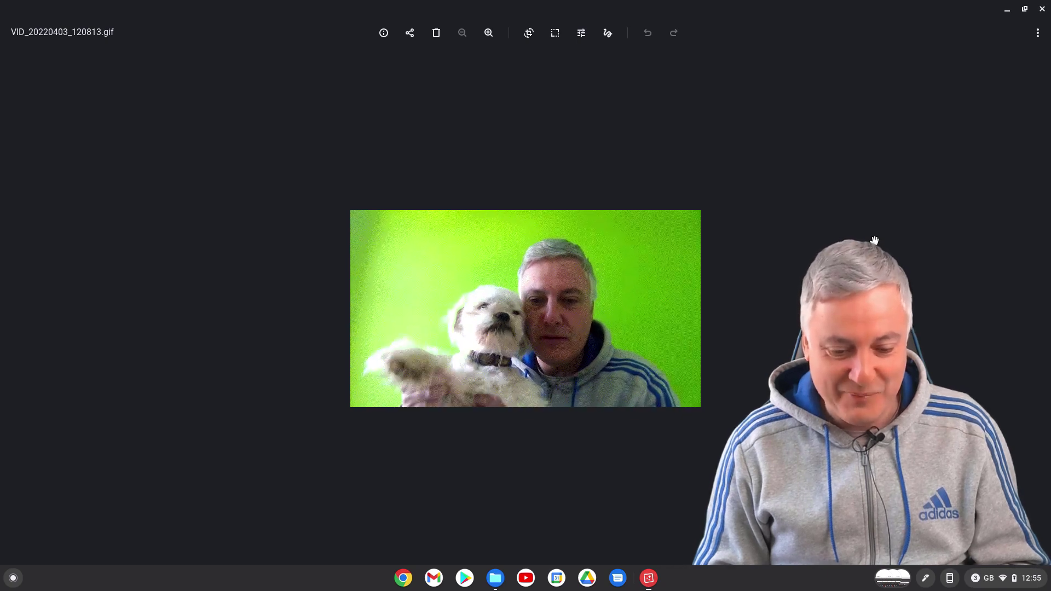
{"action": "left_click", "coordinate": [1043, 9]}
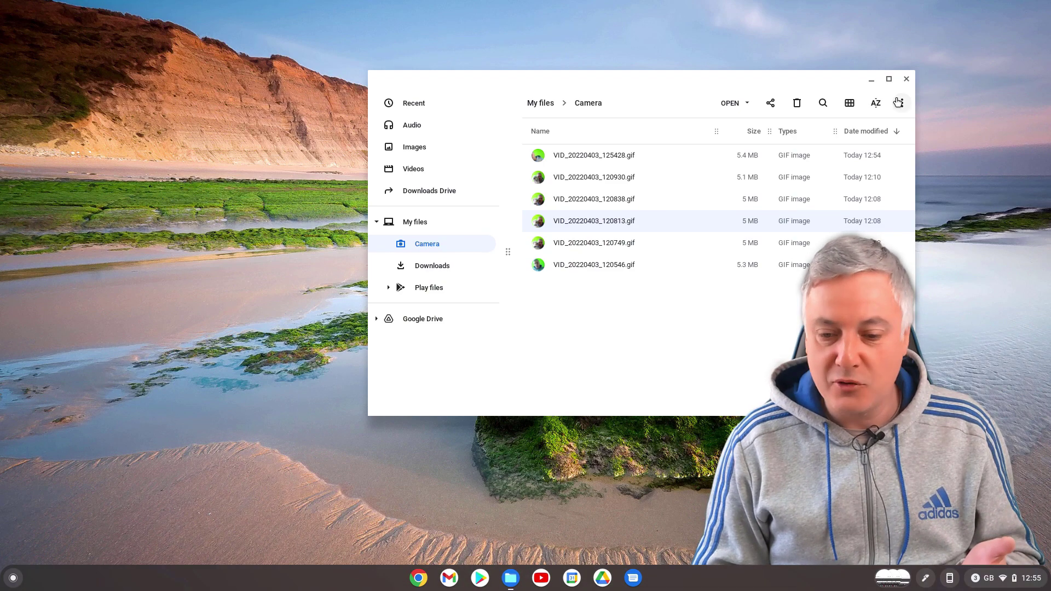
{"action": "left_click", "coordinate": [907, 79]}
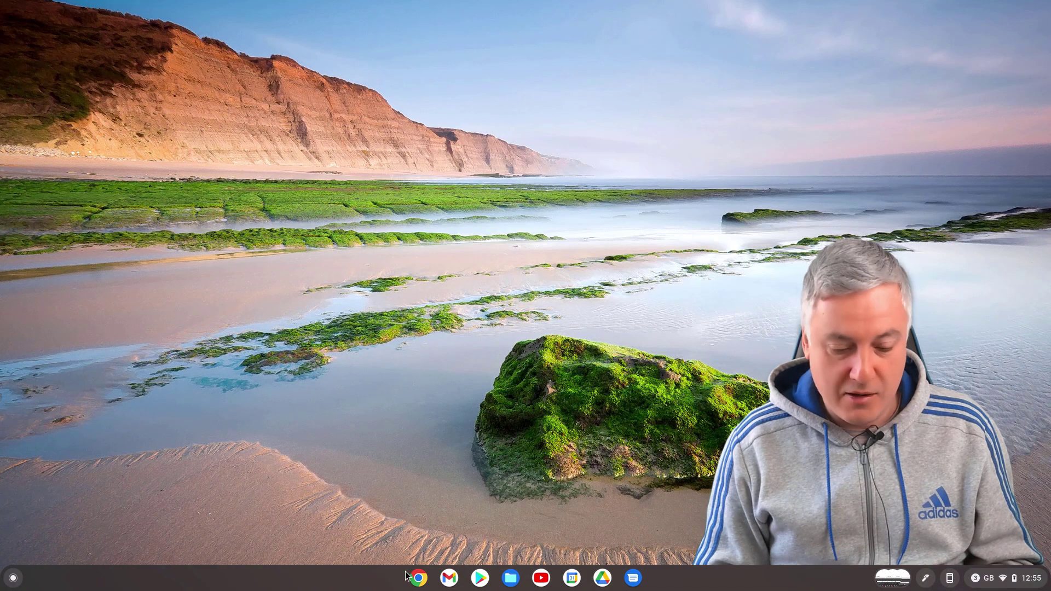
- Open Chrome on a New Tab page and maximise the window
{"action": "left_click", "coordinate": [417, 578]}
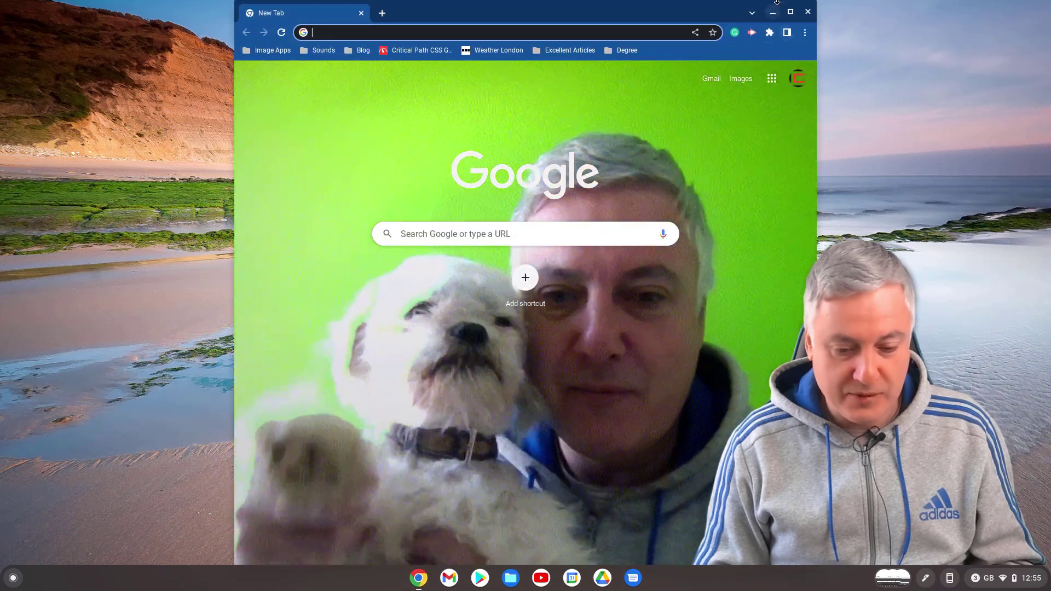
{"action": "left_click", "coordinate": [791, 12]}
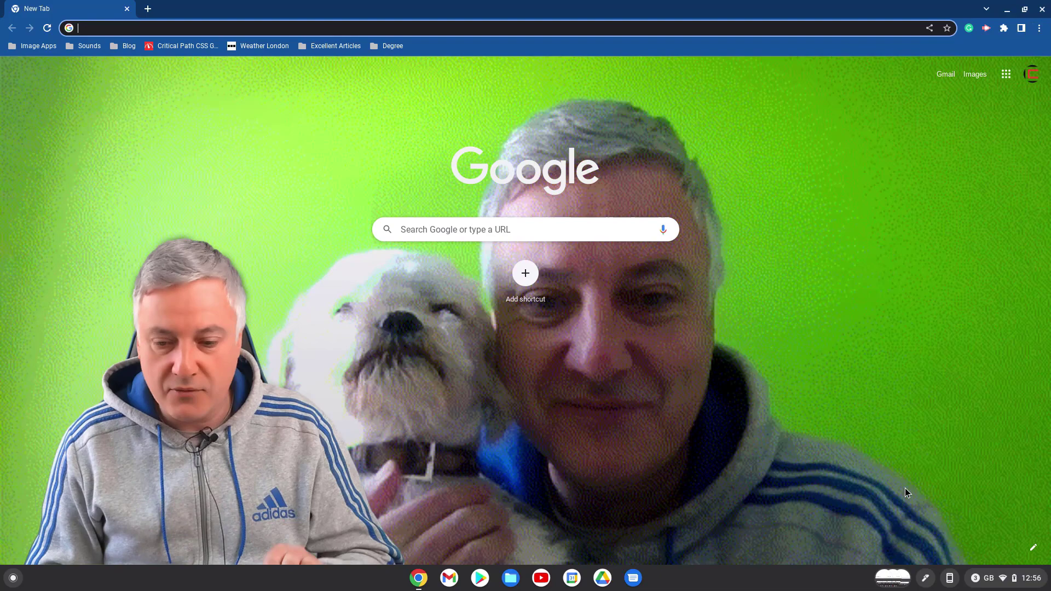
- Upload VID_20220403_125428.gif from the device as the New Tab page background
{"action": "left_click", "coordinate": [1034, 549]}
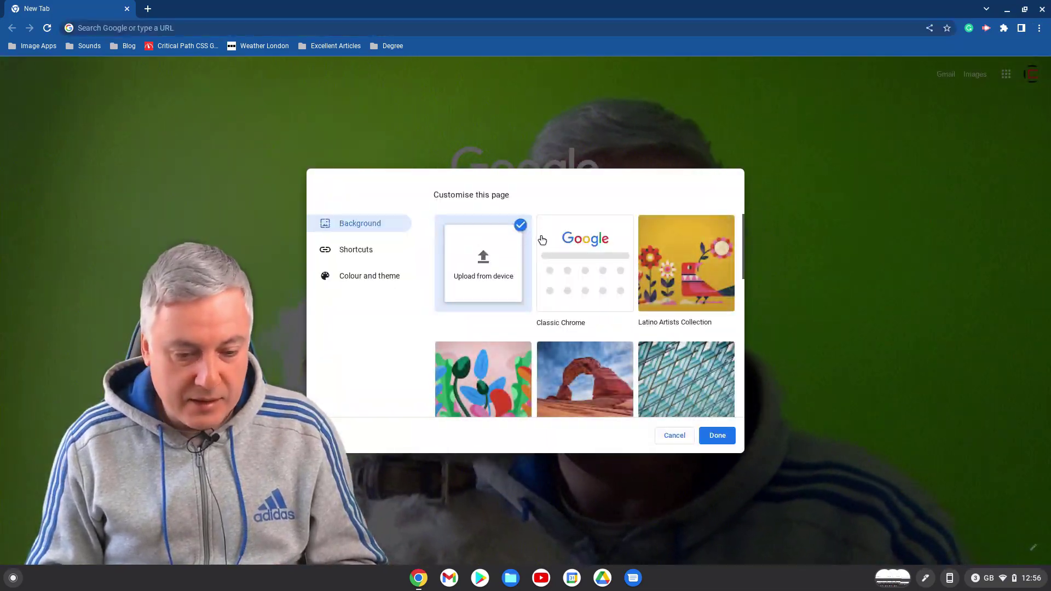
{"action": "left_click", "coordinate": [479, 263]}
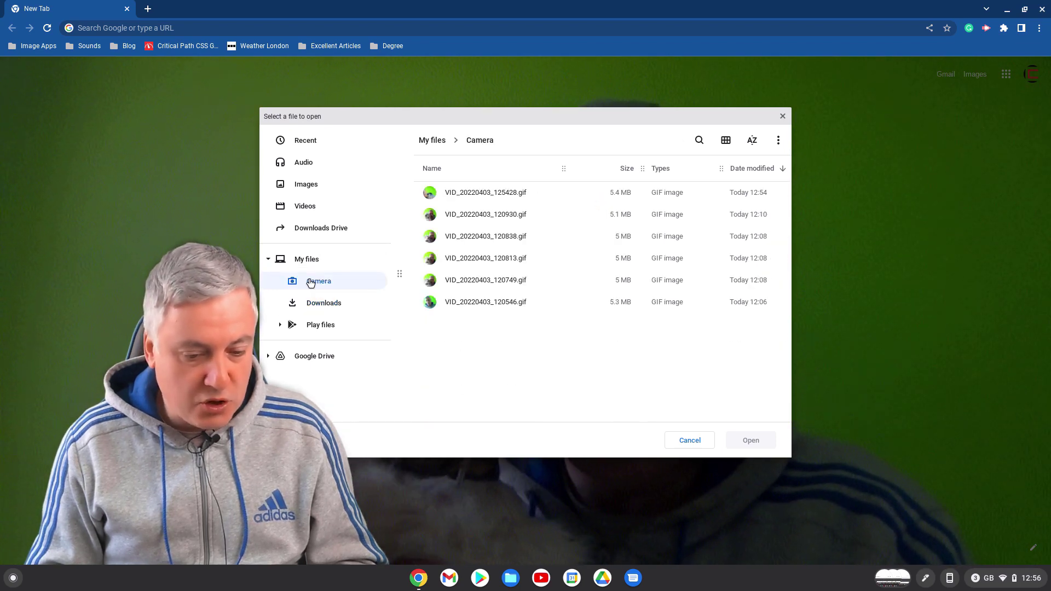
{"action": "left_click", "coordinate": [468, 192]}
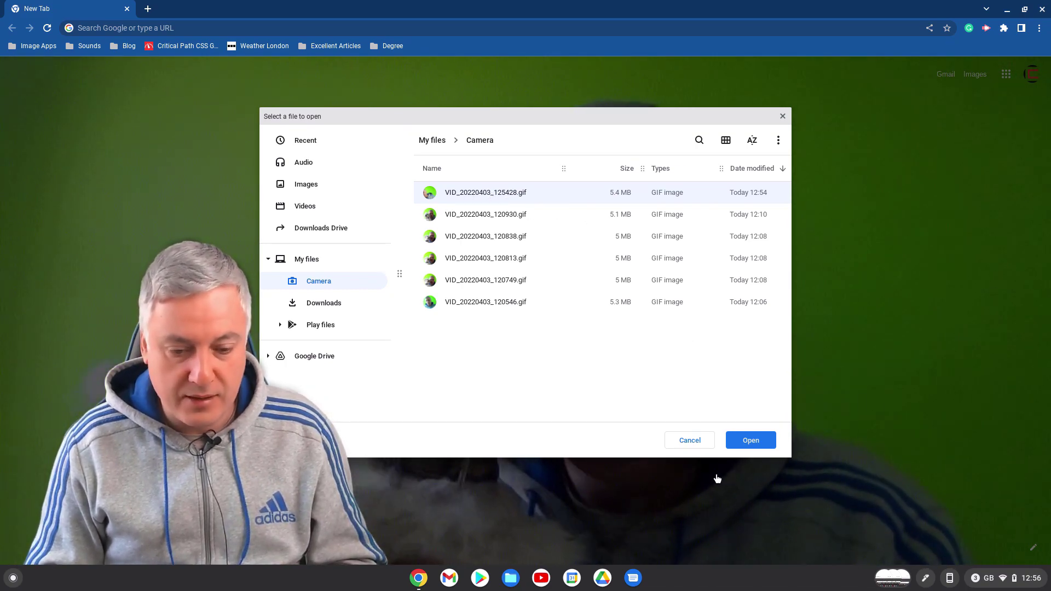
{"action": "left_click", "coordinate": [765, 444]}
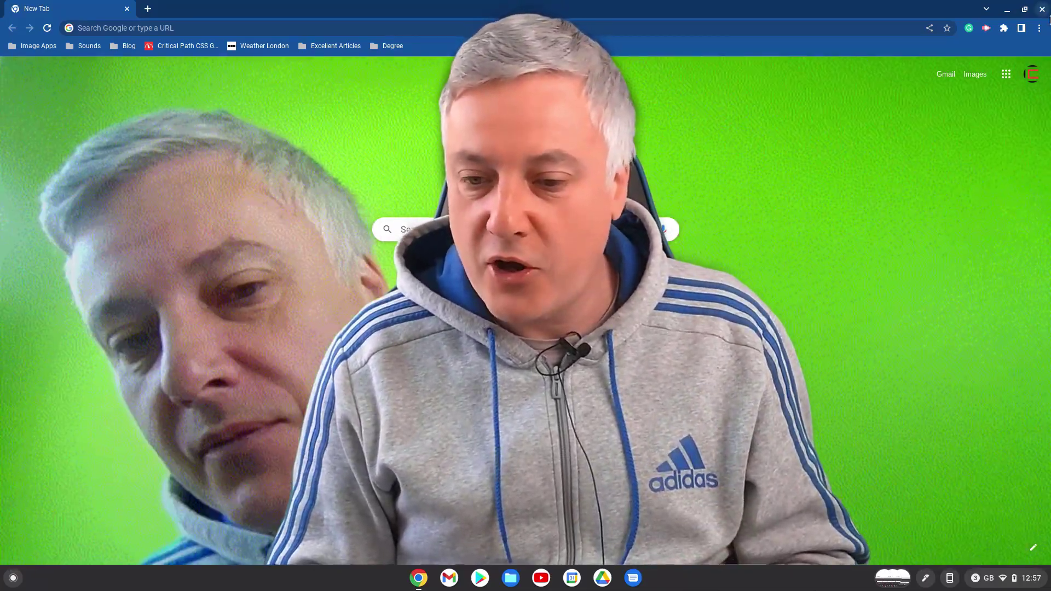
- Close the Chrome window to return to the beach-wallpaper desktop
{"action": "left_click", "coordinate": [1041, 9]}
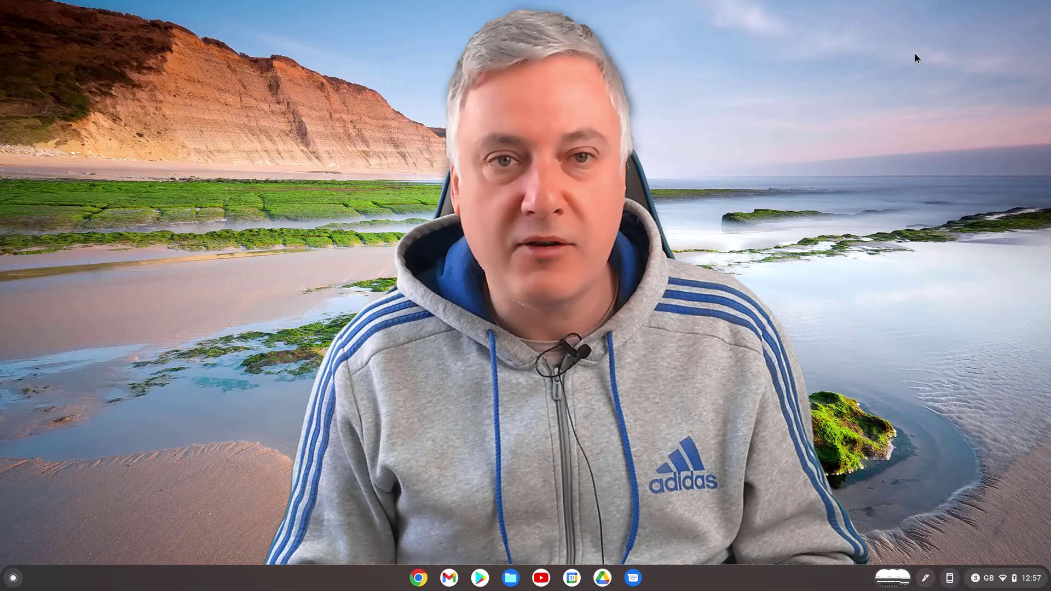